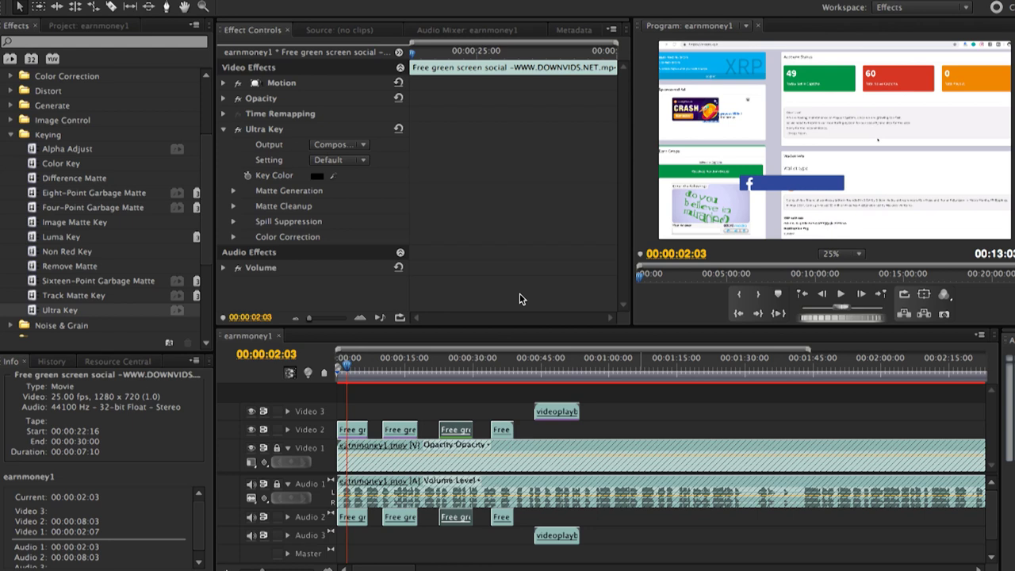
- Scrub the playhead to about 00:00:27, where the green-screen subscribe clip overlays the recording
click(352, 367)
click(378, 365)
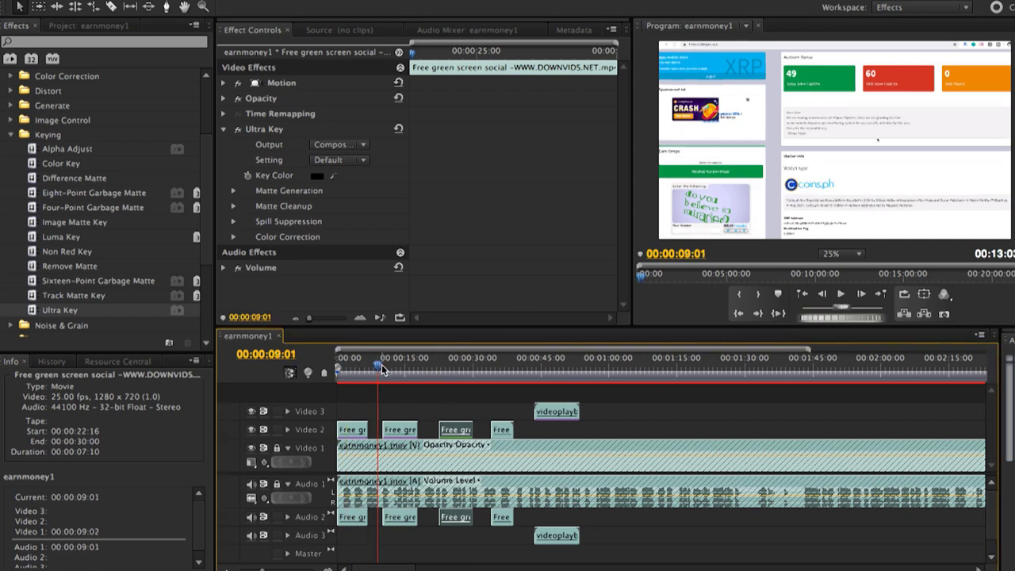
drag(380, 366, 502, 370)
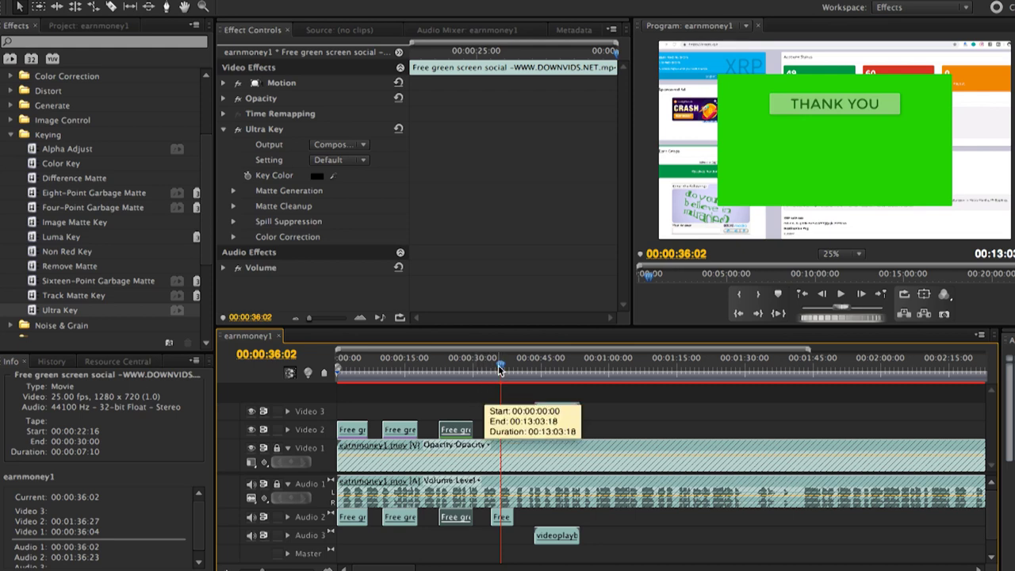
drag(480, 370, 467, 379)
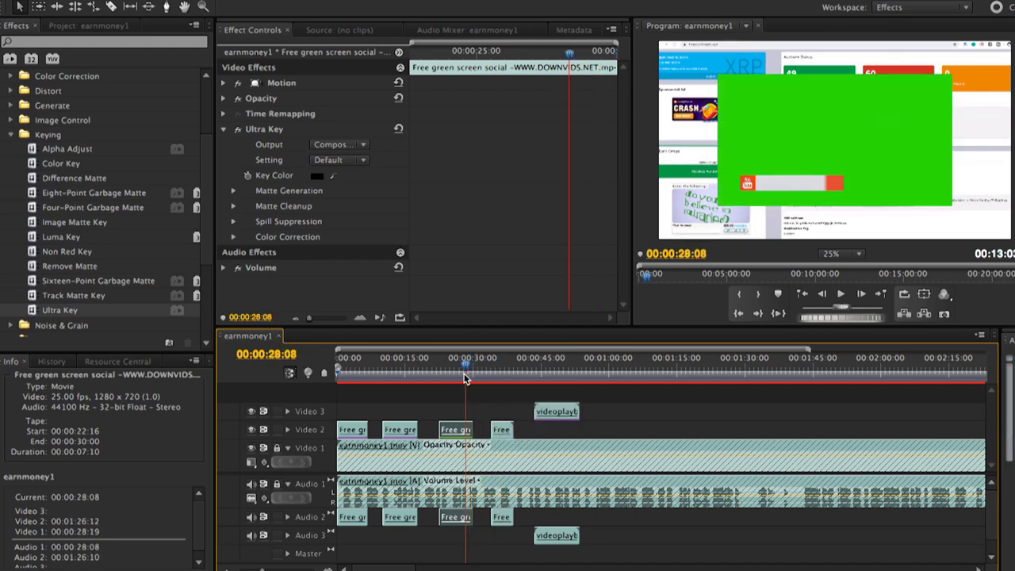
mouse_move(466, 372)
mouse_down()
mouse_move(433, 368)
mouse_move(460, 369)
mouse_up()
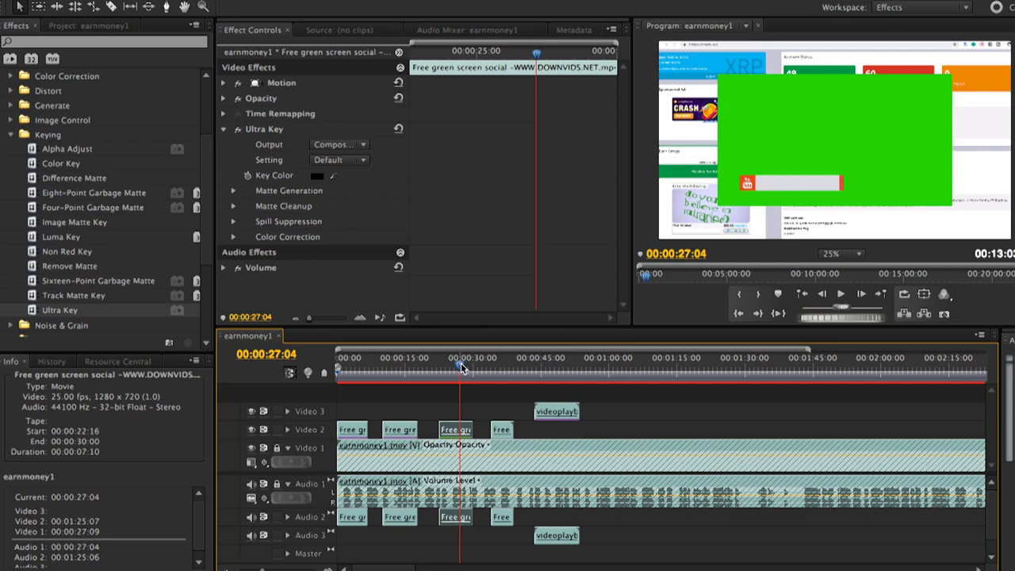
drag(461, 365, 455, 366)
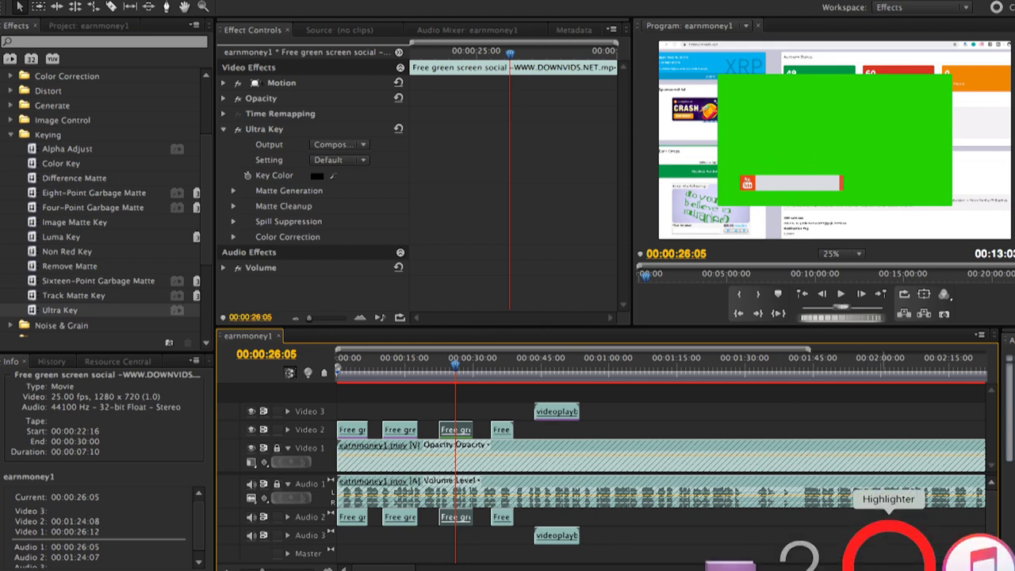
right_click(900, 536)
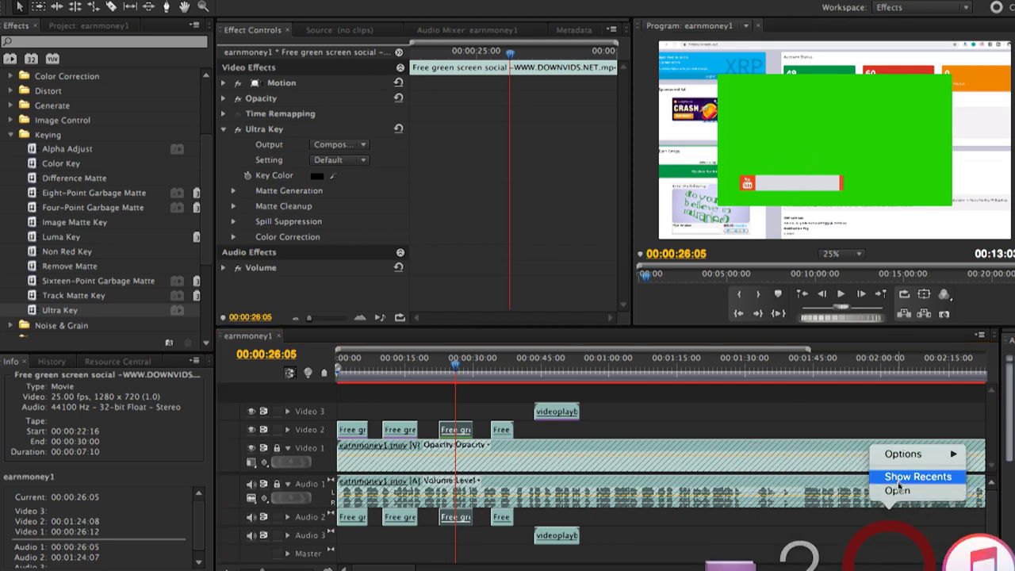
click(897, 490)
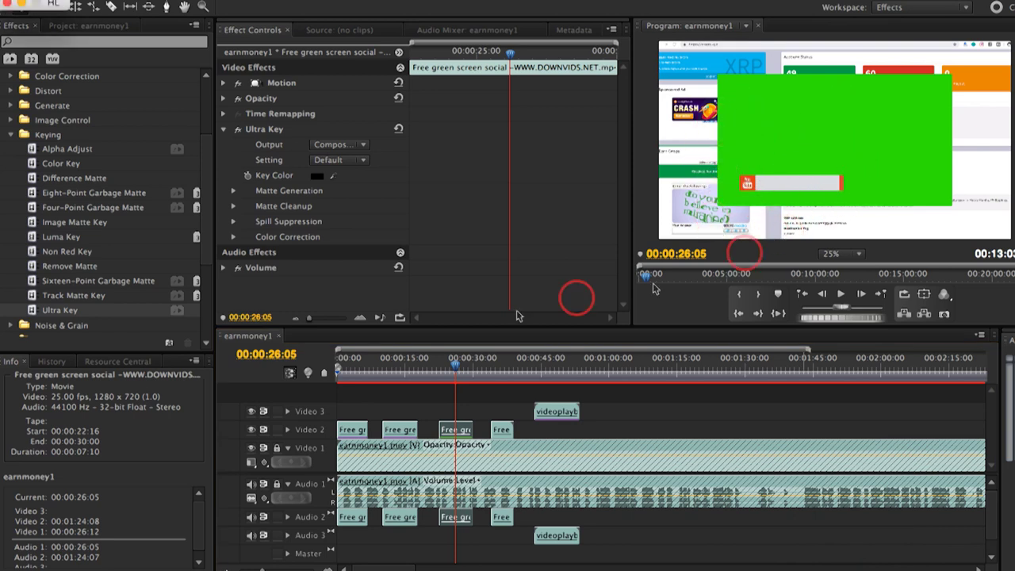
drag(459, 369, 439, 369)
click(840, 295)
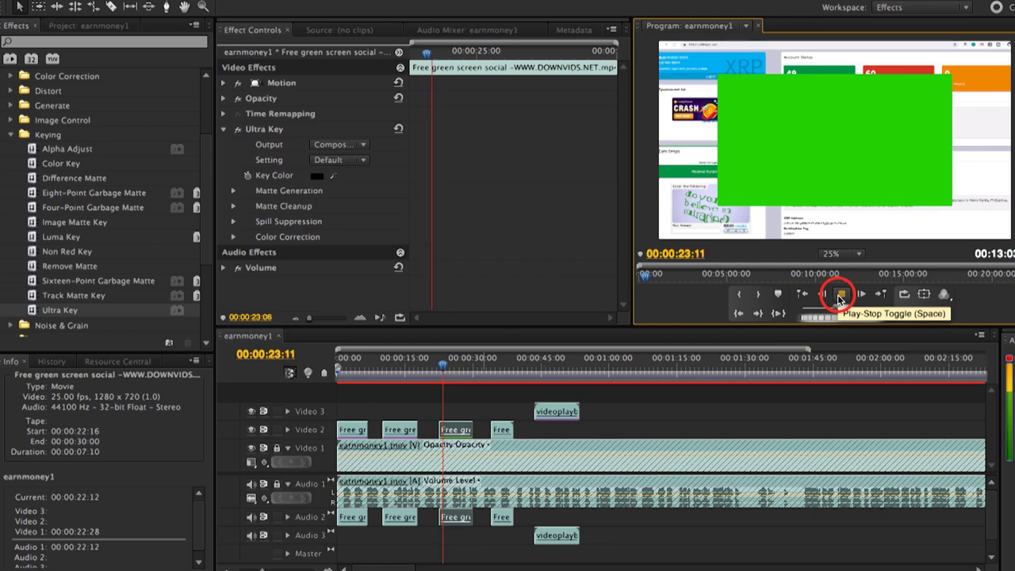
key(XF86AudioMute)
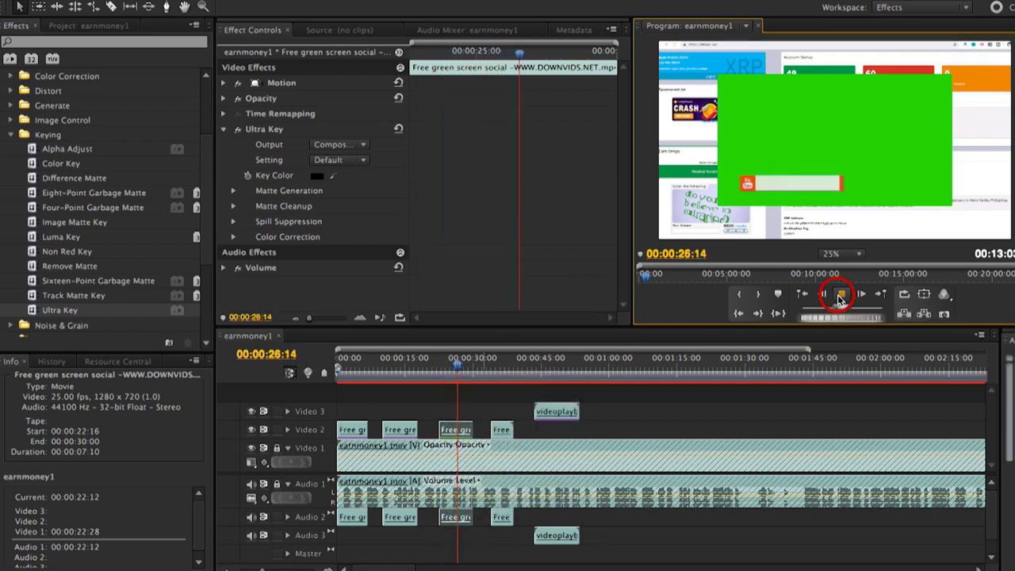
click(841, 295)
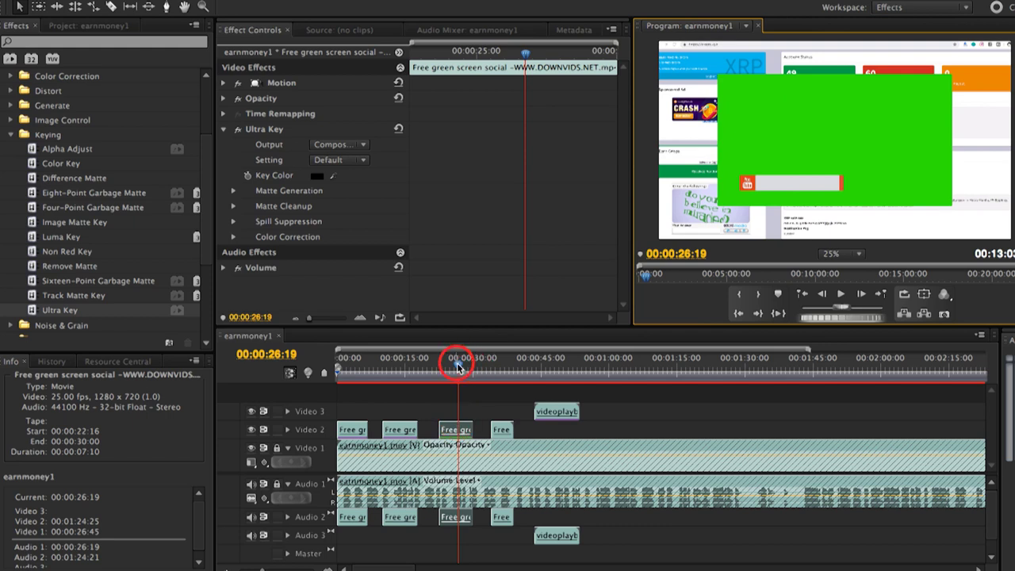
- Move the playhead to about 24 seconds and select the green-screen clip on Video 2
mouse_move(458, 367)
mouse_down()
mouse_move(433, 370)
mouse_move(447, 368)
mouse_up()
click(464, 430)
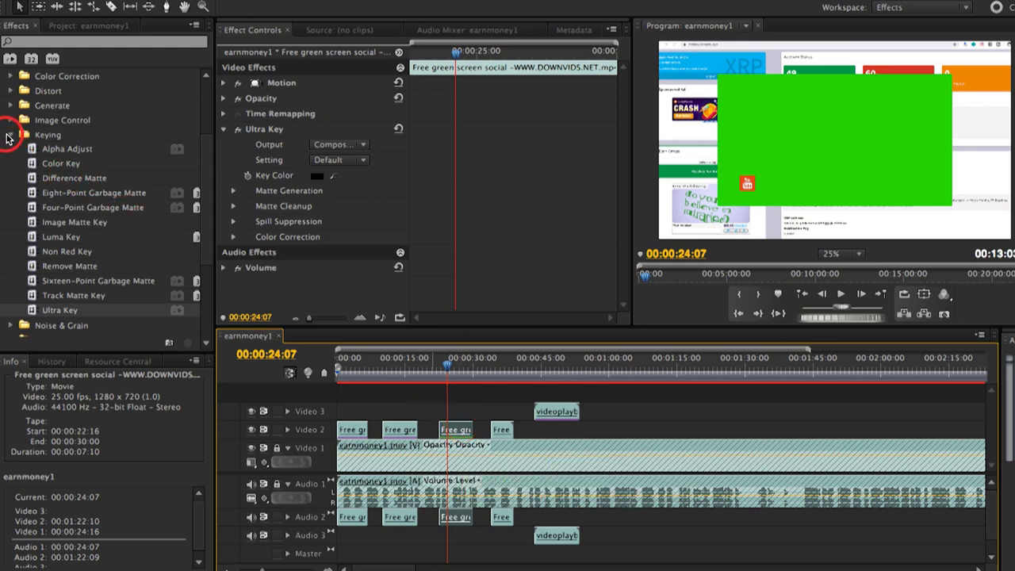
click(77, 27)
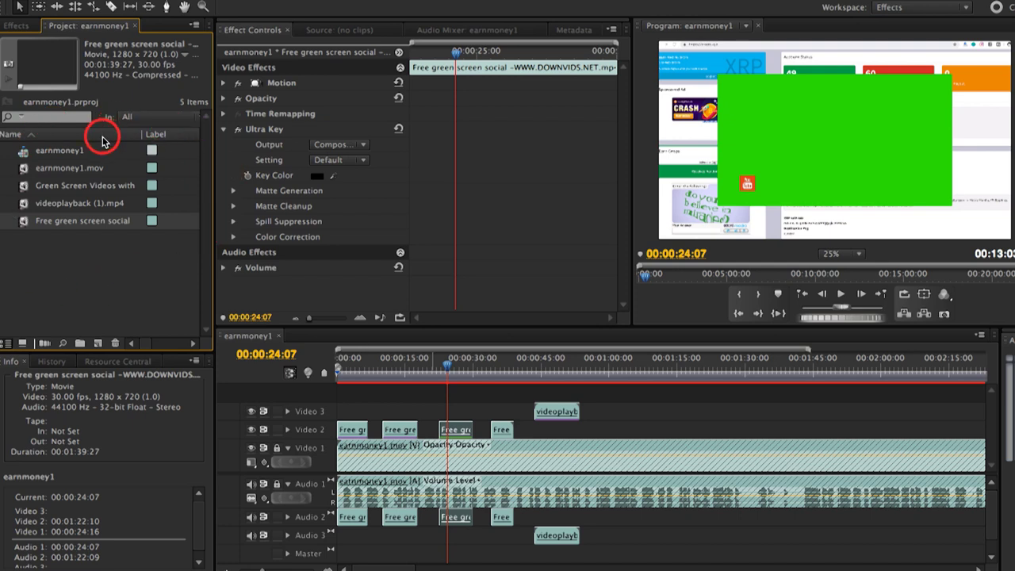
- Locate and pick the Ultra Key effect in the Effects panel's Keying group
click(13, 24)
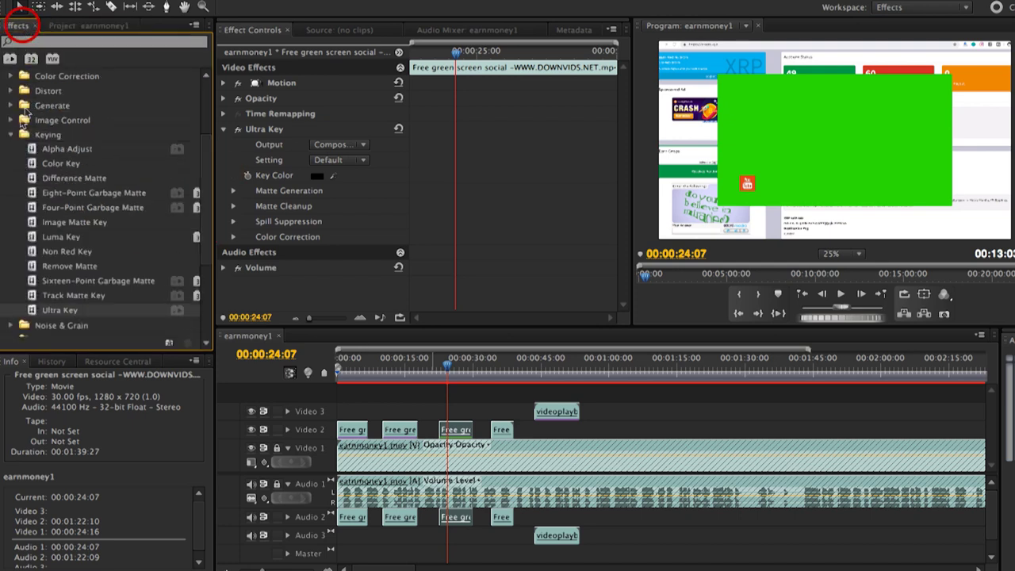
click(12, 138)
scroll(63, 159, up, 3)
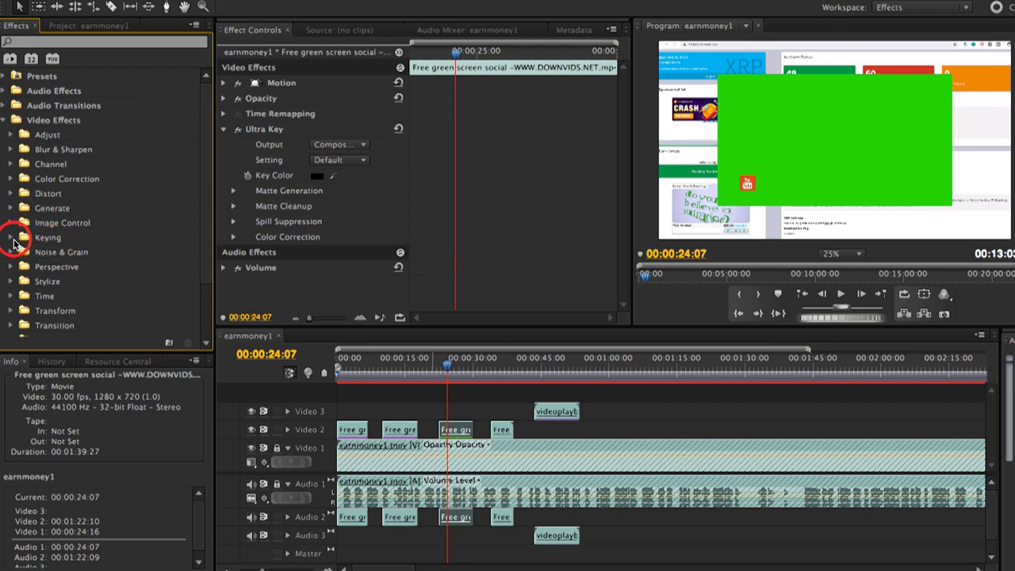
click(14, 242)
scroll(70, 227, down, 5)
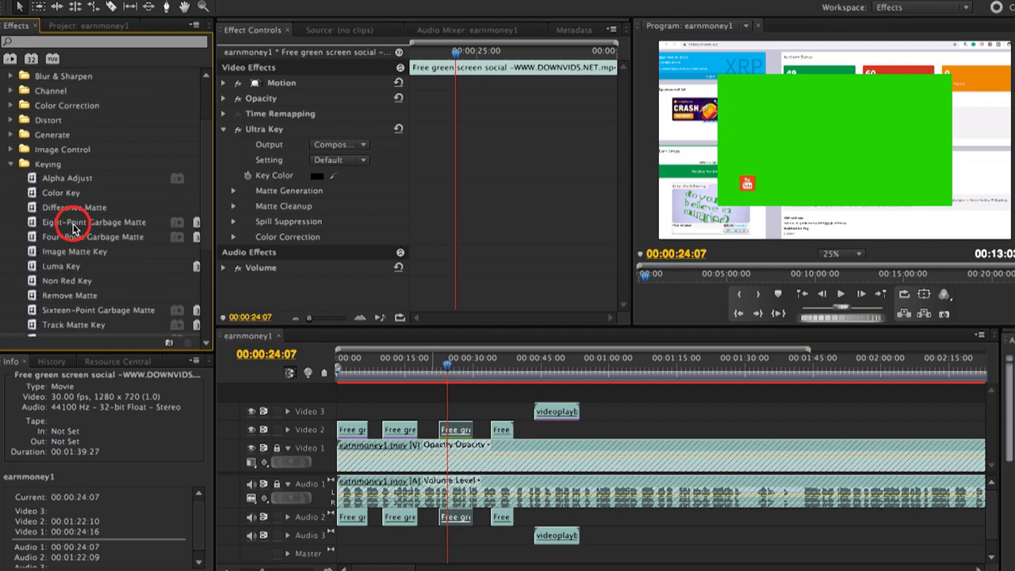
scroll(73, 228, down, 2)
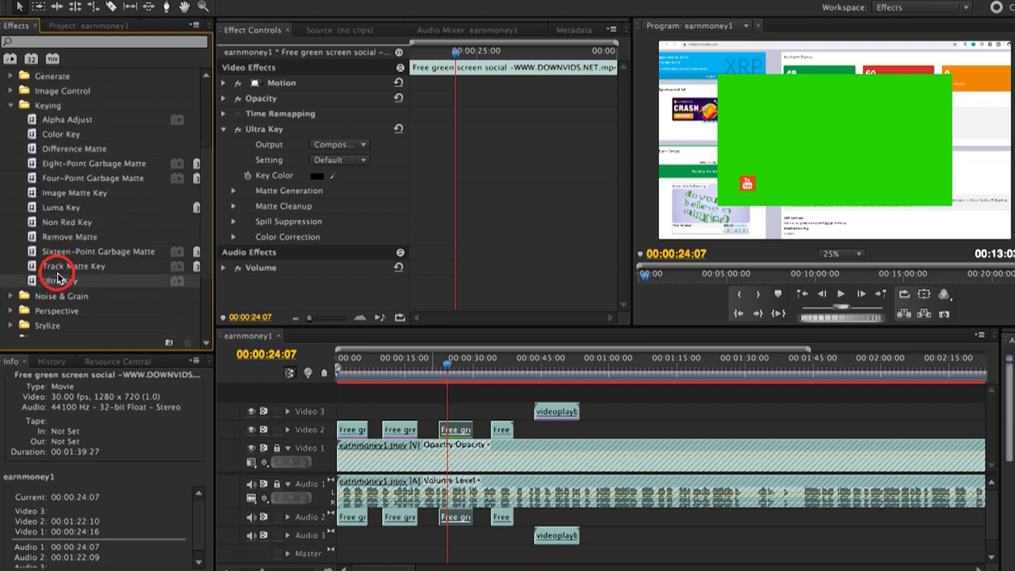
click(60, 281)
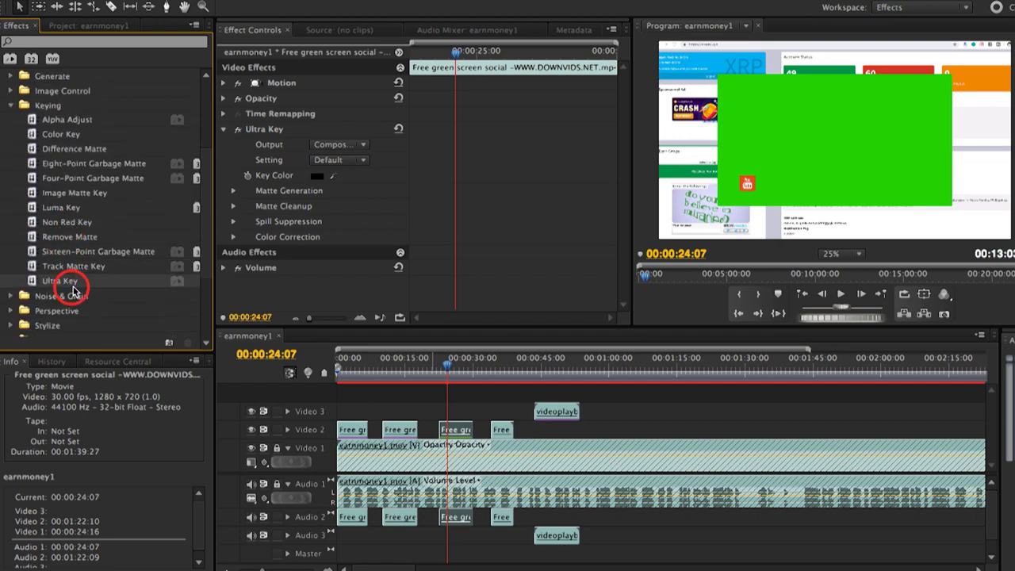
- Return the playhead to 24:03 and reselect the green-screen clip on Video 2
click(441, 368)
mouse_move(432, 371)
mouse_down()
mouse_move(427, 365)
mouse_move(445, 366)
mouse_up()
click(457, 431)
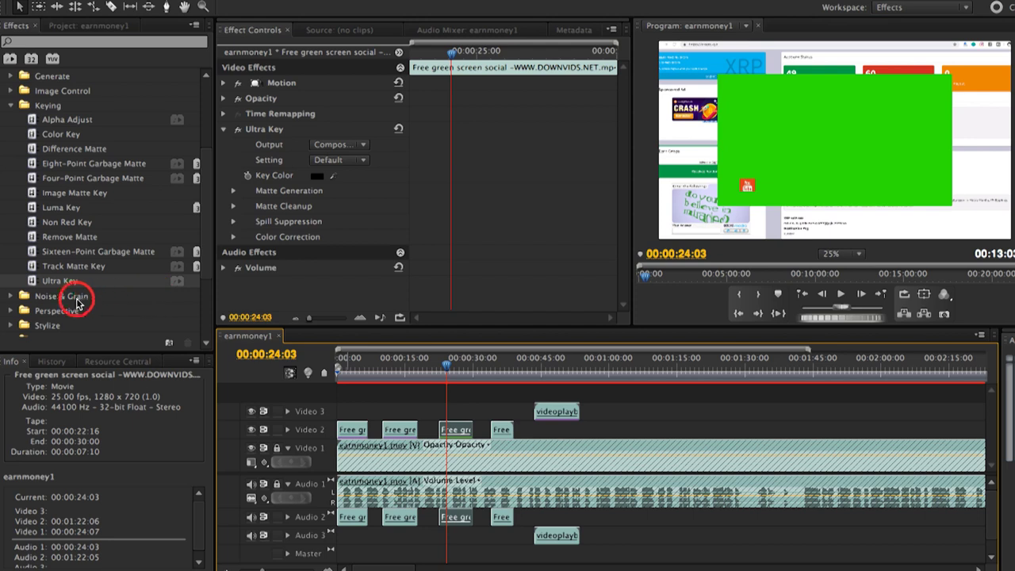
- Apply Ultra Key to the green-screen clip, then select the Video 2 clip around 14:06
drag(52, 281, 458, 430)
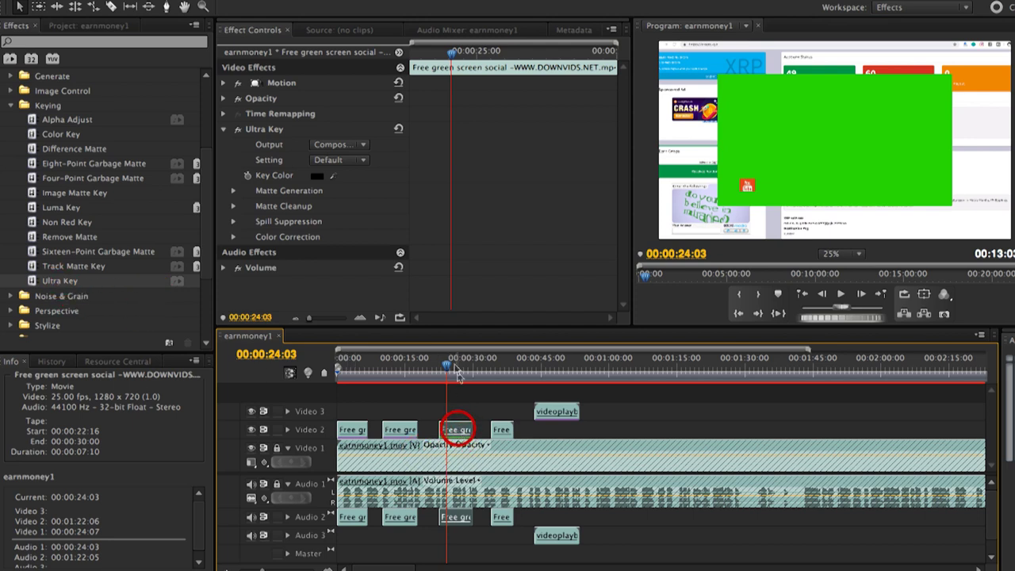
mouse_move(447, 371)
mouse_down()
mouse_move(393, 373)
mouse_move(449, 369)
mouse_up()
click(396, 432)
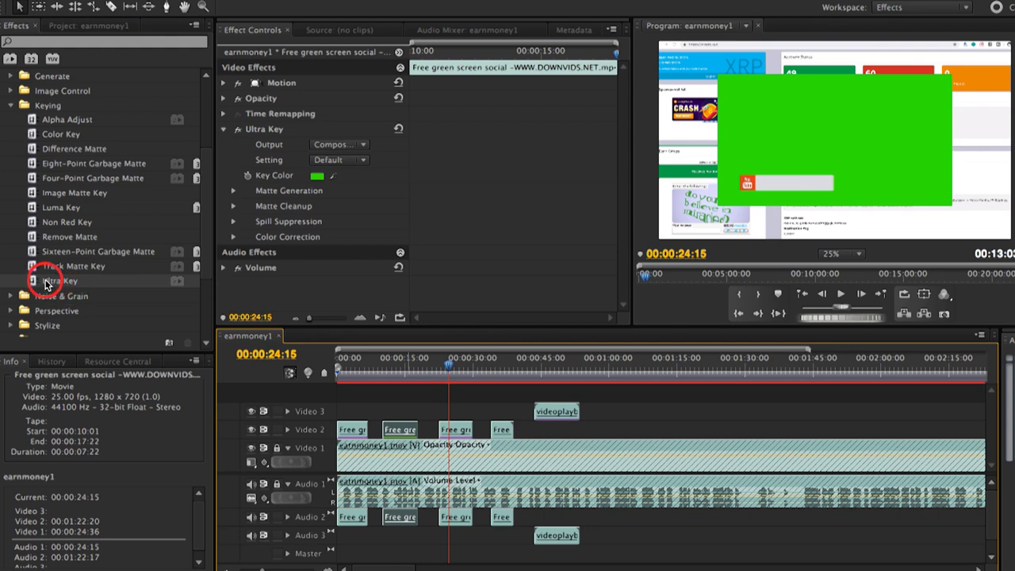
- Drop a second Ultra Key onto the green-screen clip on Video 2
drag(38, 283, 258, 309)
drag(399, 371, 423, 387)
drag(452, 425, 454, 426)
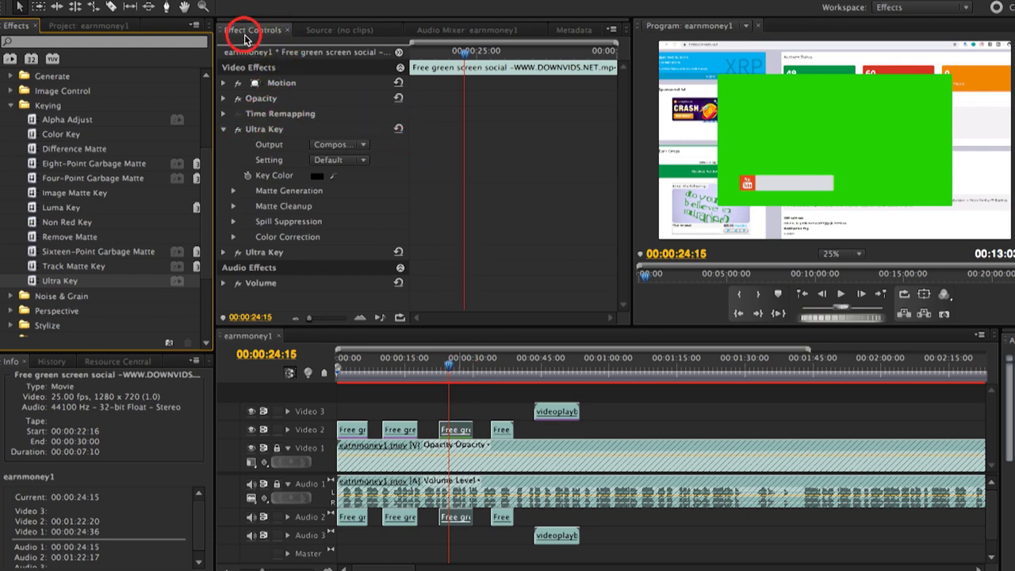
- Expand the second Ultra Key to reveal its Output, Setting and black Key Color
click(224, 253)
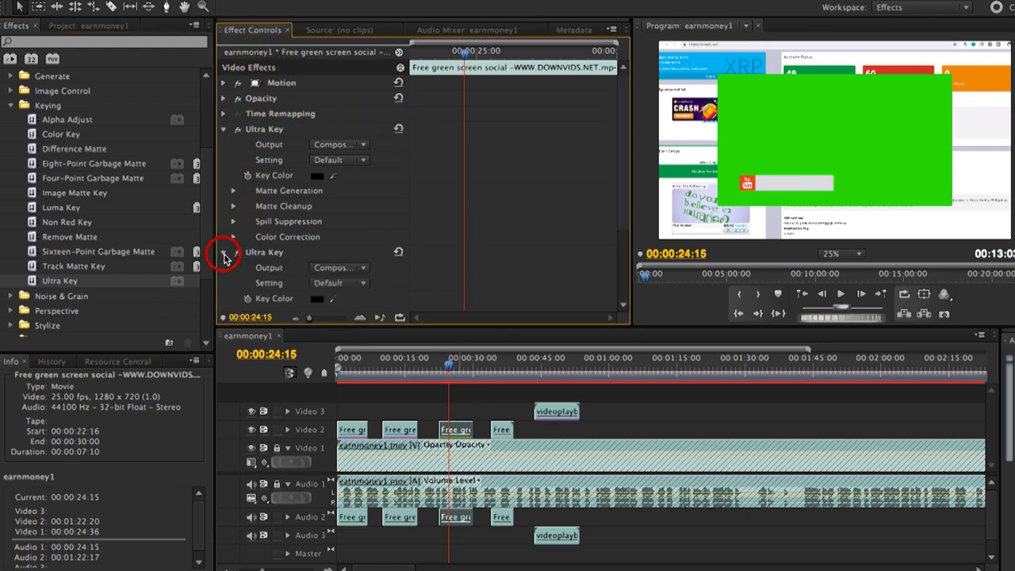
scroll(274, 251, down, 5)
click(260, 182)
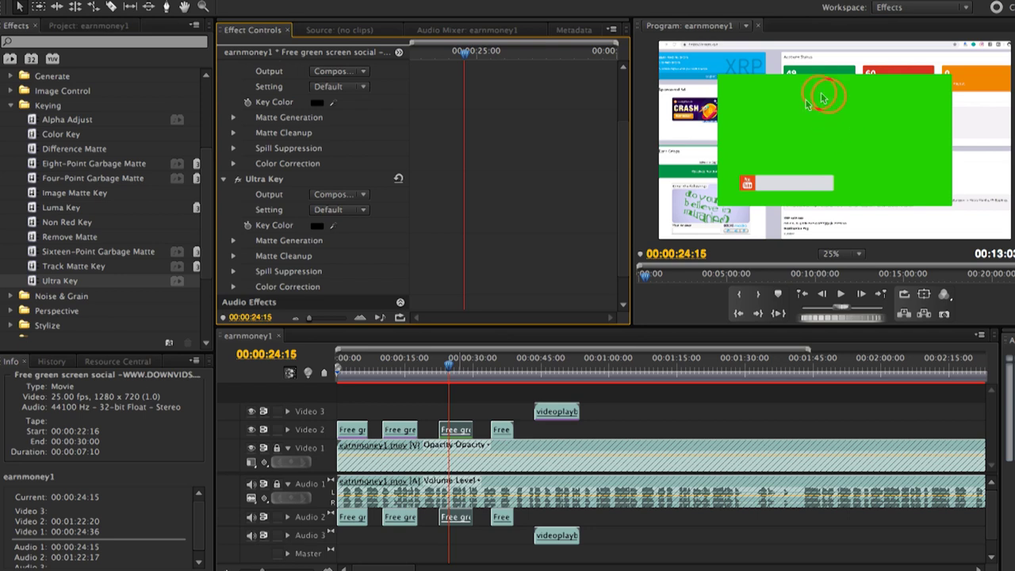
- In Photoshop, sample the screenshot's green backdrop with the foreground colour picker
click(718, 547)
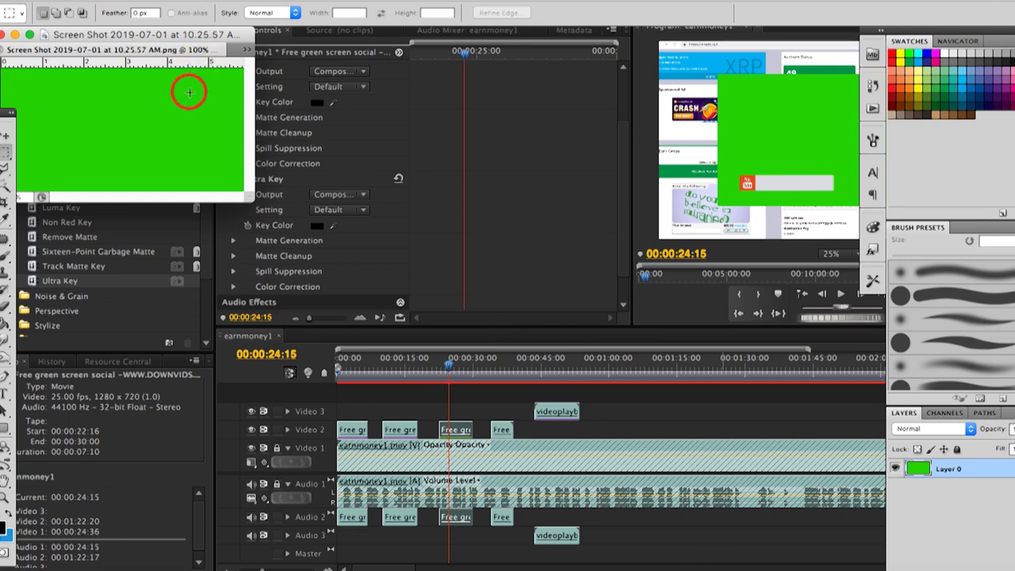
drag(212, 35, 316, 93)
click(130, 209)
click(8, 395)
click(7, 500)
click(4, 524)
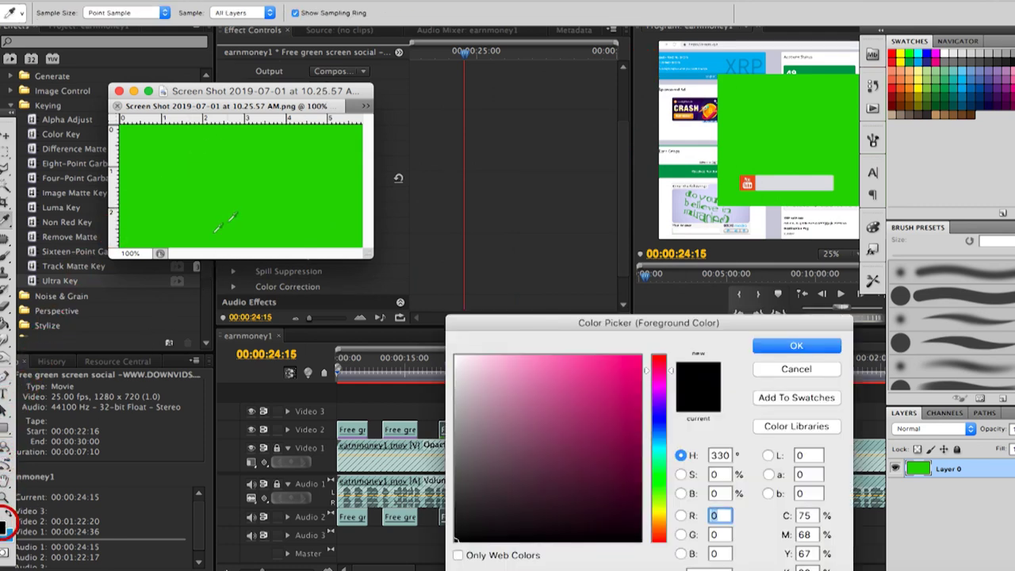
click(245, 192)
drag(651, 342, 482, 202)
- Cut hex code 35d401 to the clipboard, cancel the picker, and return to Premiere
click(542, 449)
double_click(544, 450)
key(super+c)
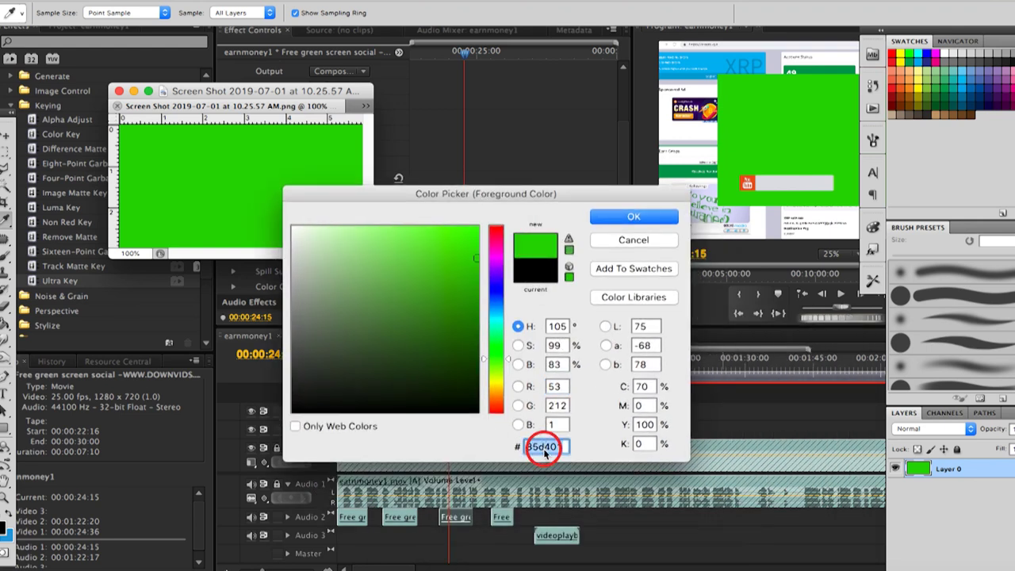
right_click(544, 450)
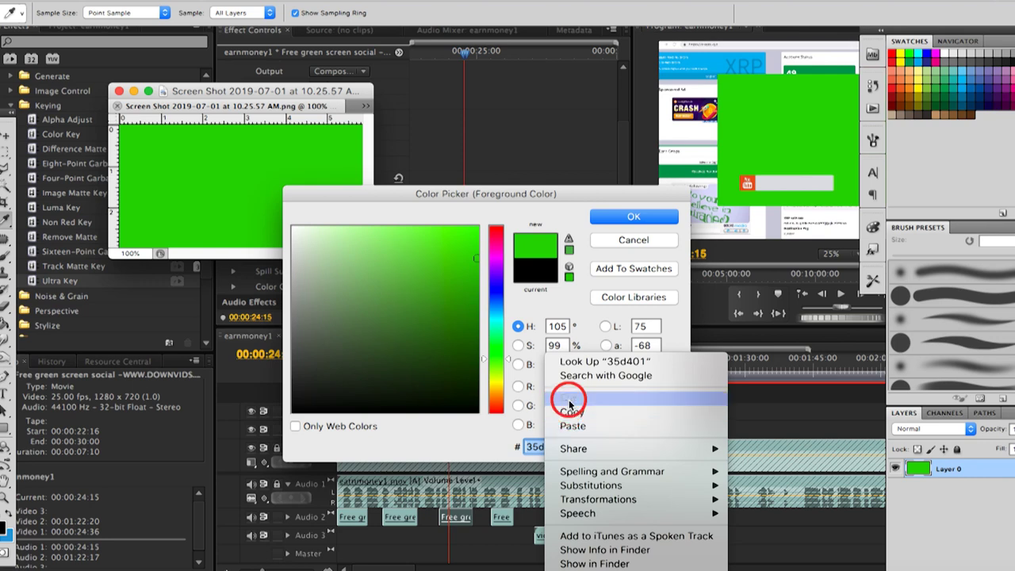
click(569, 399)
click(627, 242)
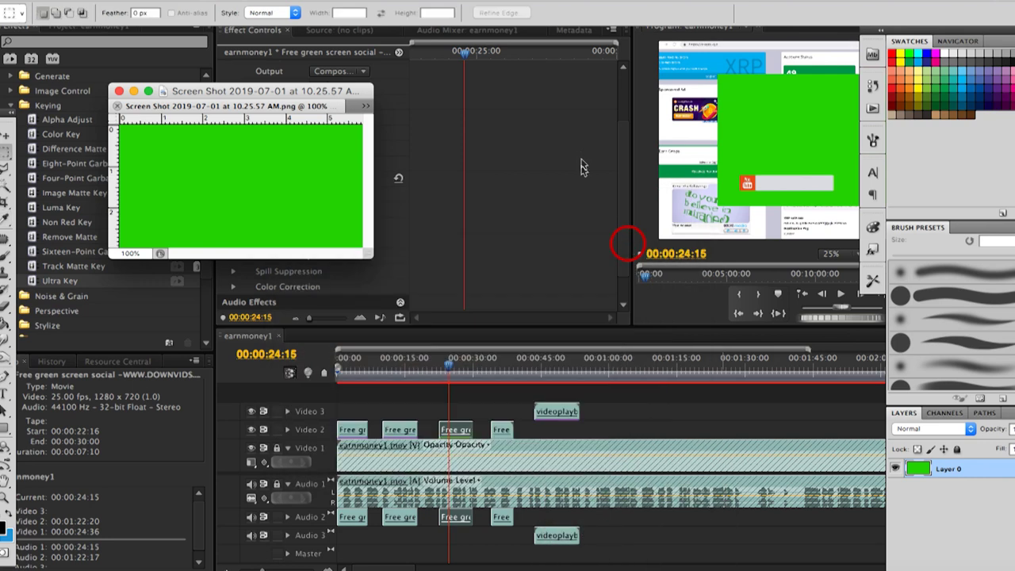
drag(556, 178, 420, 319)
- Set the second Ultra Key's key colour to 35d401, removing the green backdrop
click(318, 226)
click(601, 300)
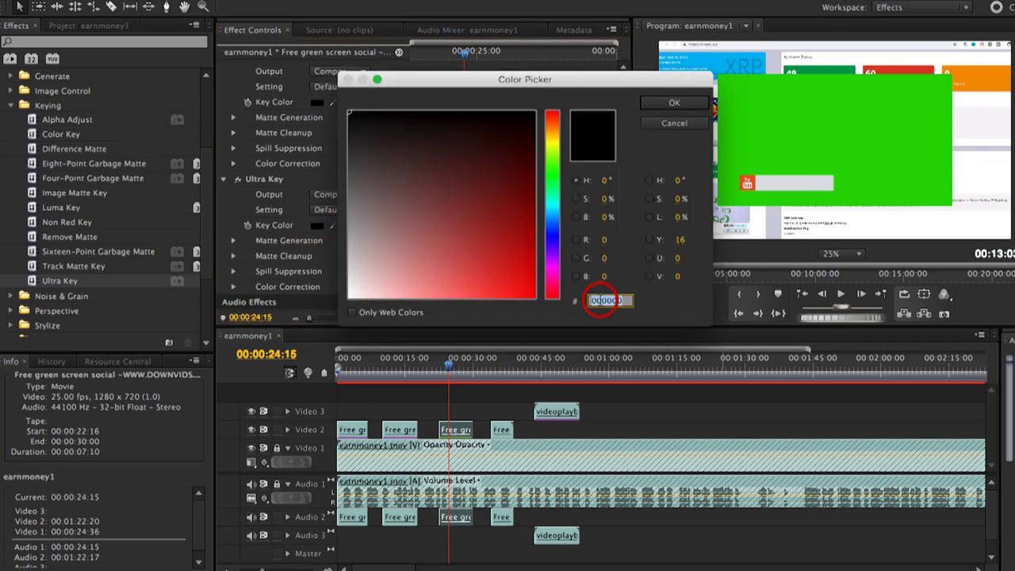
key(super+v)
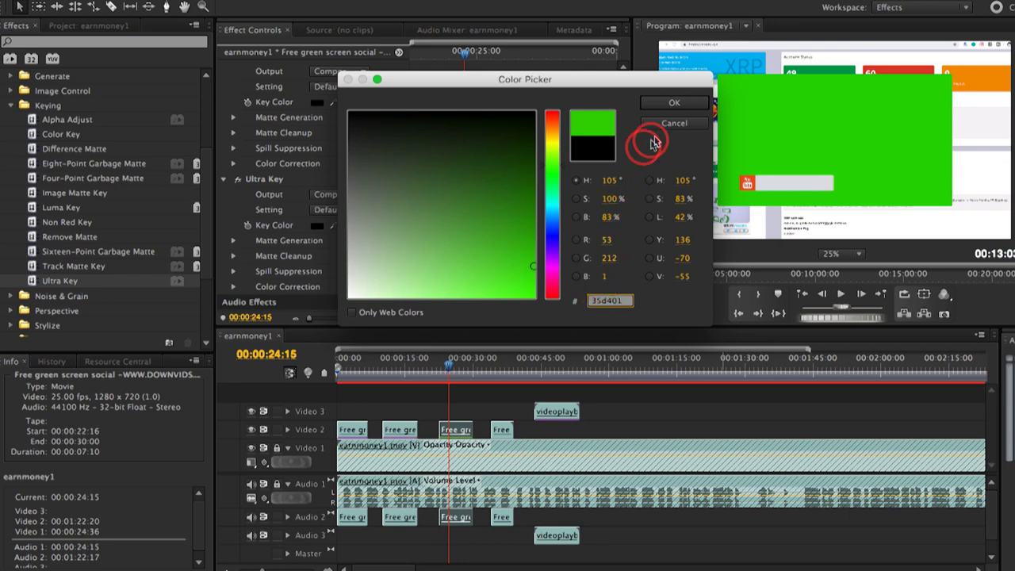
click(676, 103)
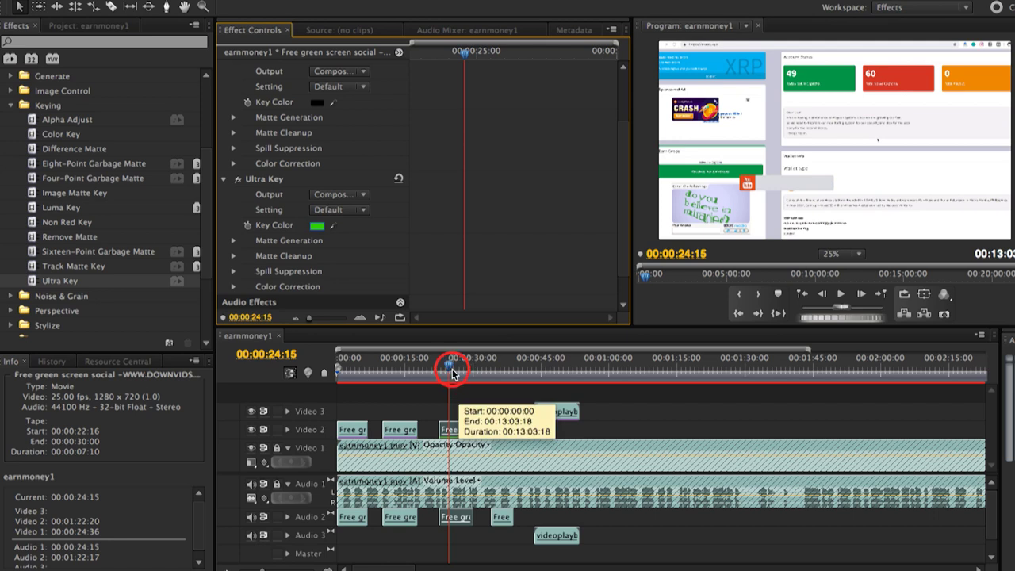
drag(453, 374, 427, 374)
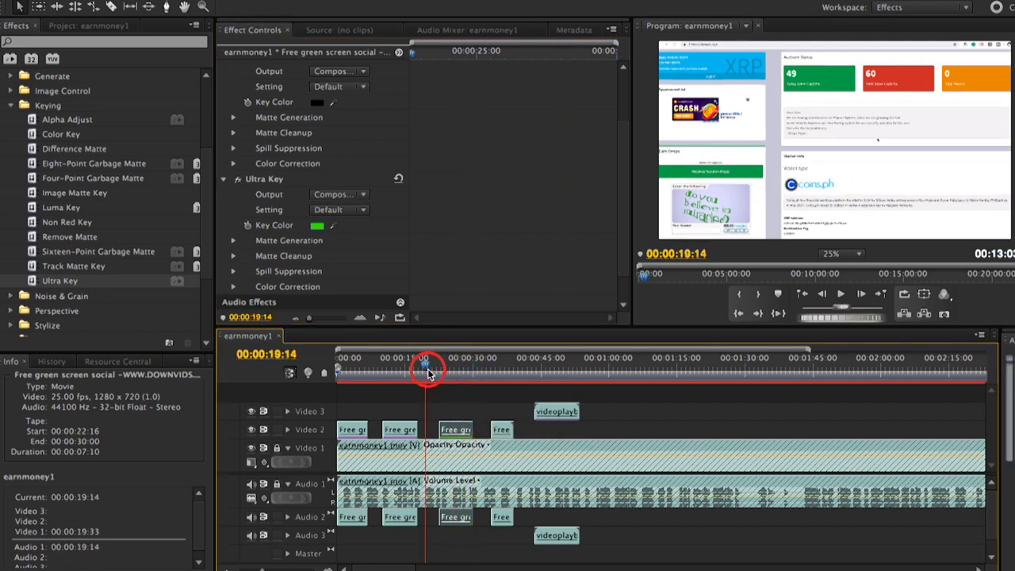